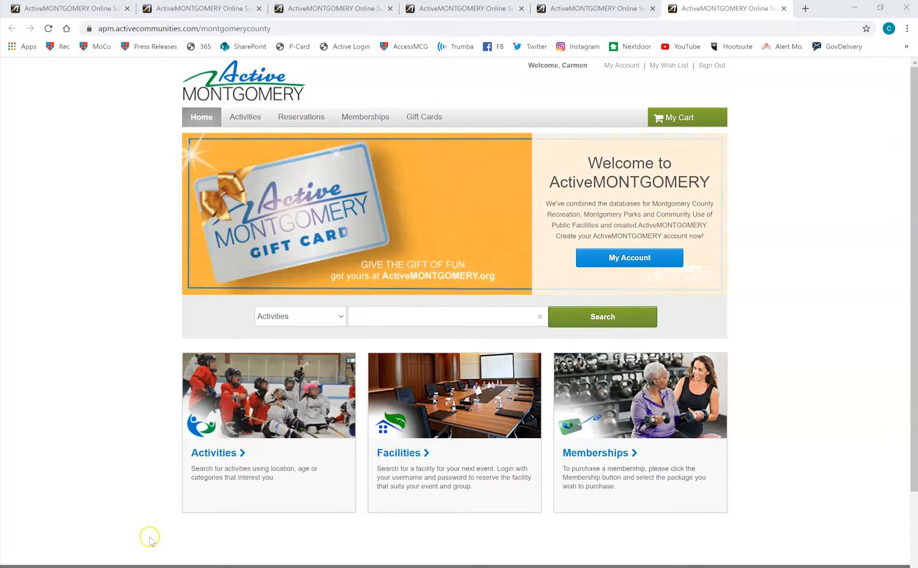
View the memberships and usage listed under the signed-in account.
left_click(151, 545)
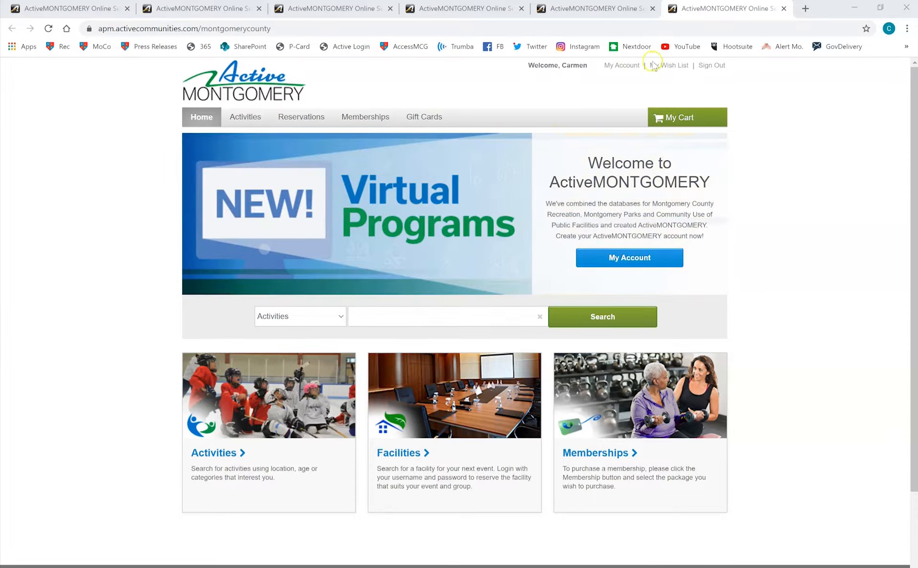
left_click(621, 67)
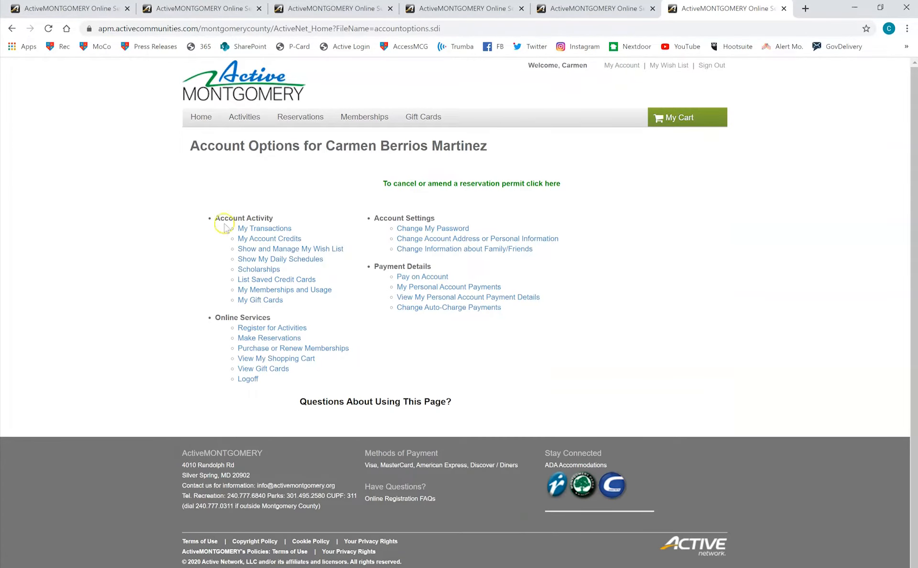
left_click(272, 291)
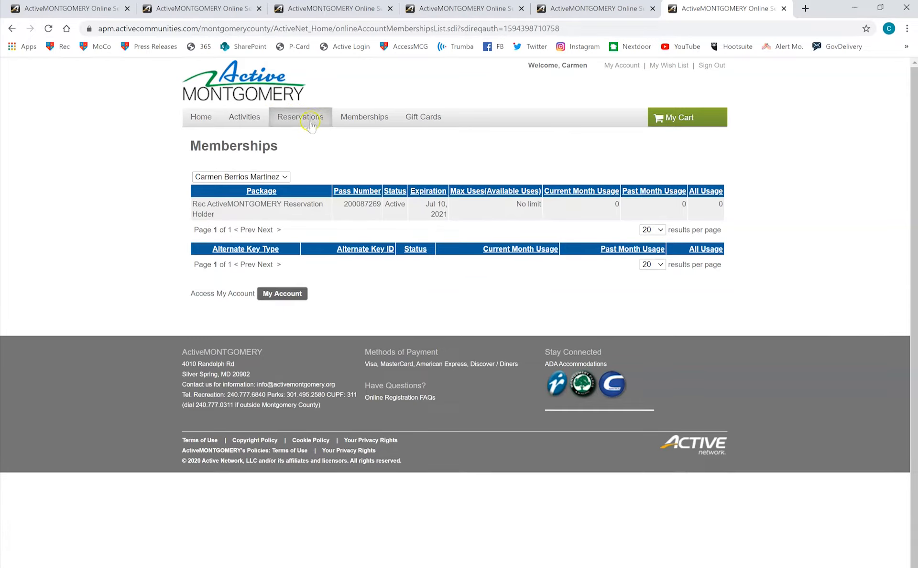
Go to Quick Reserve in the reservation options and select the Recreation Swim Reservation group.
left_click(251, 86)
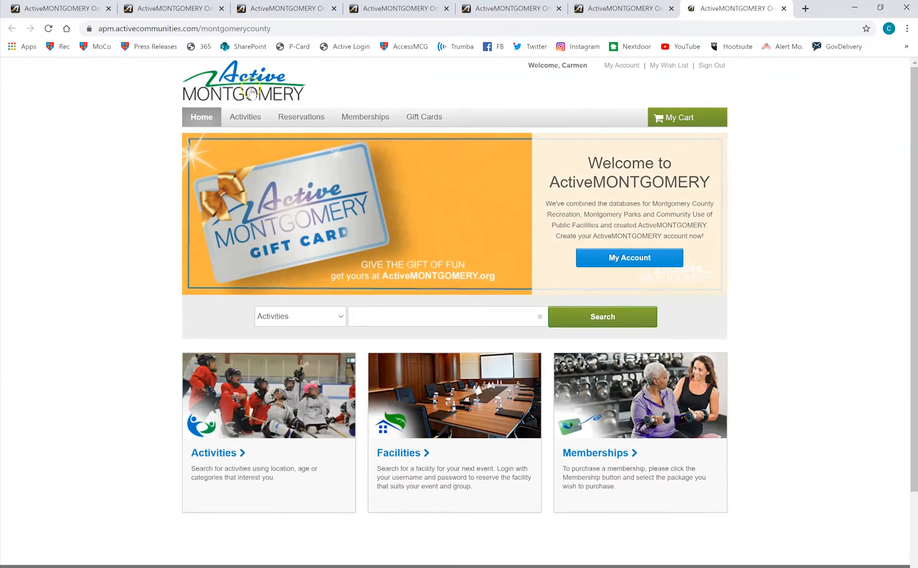
left_click(296, 118)
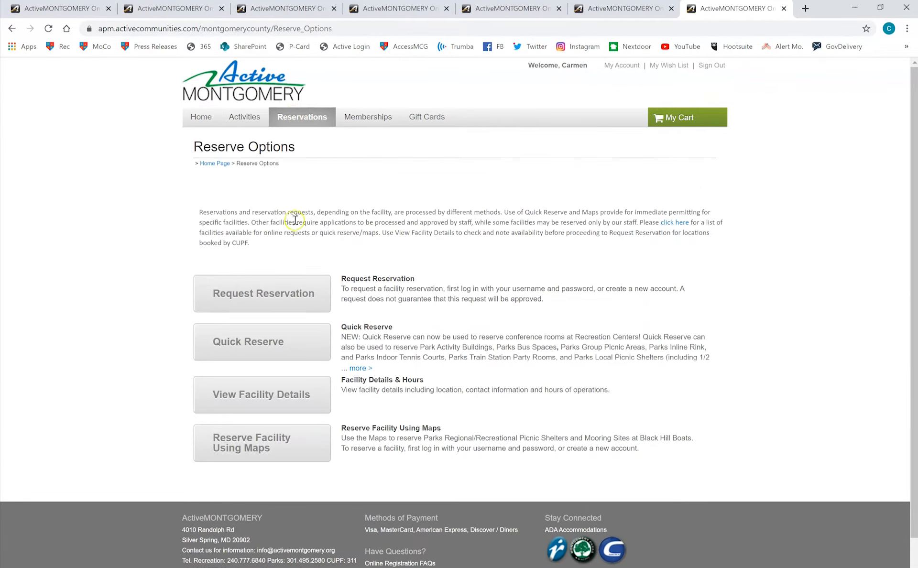
left_click(246, 342)
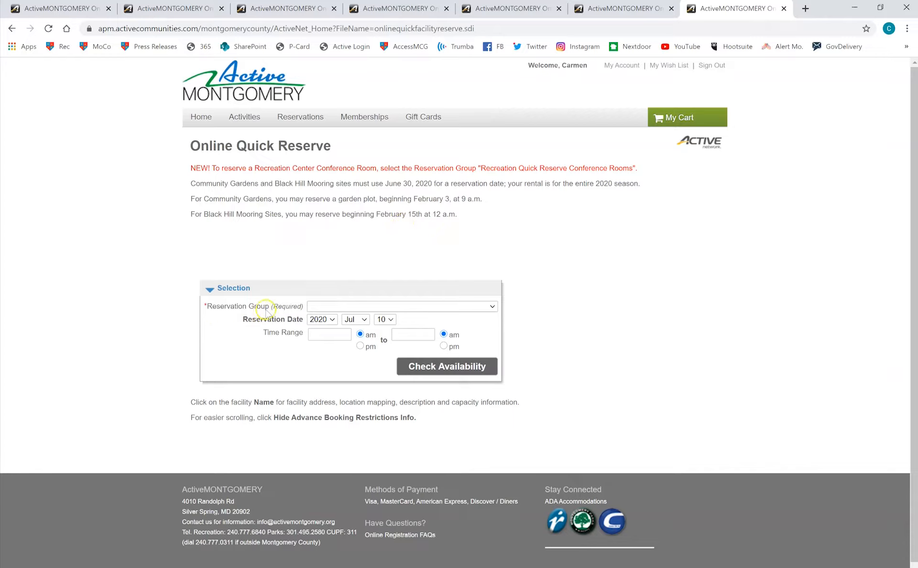
left_click(325, 309)
scroll(347, 256, "down", 10)
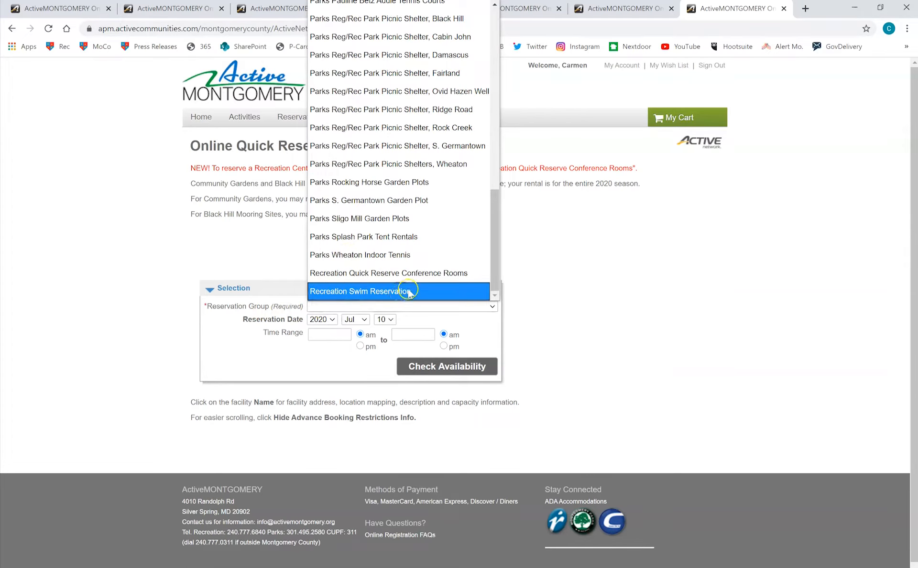
left_click(373, 293)
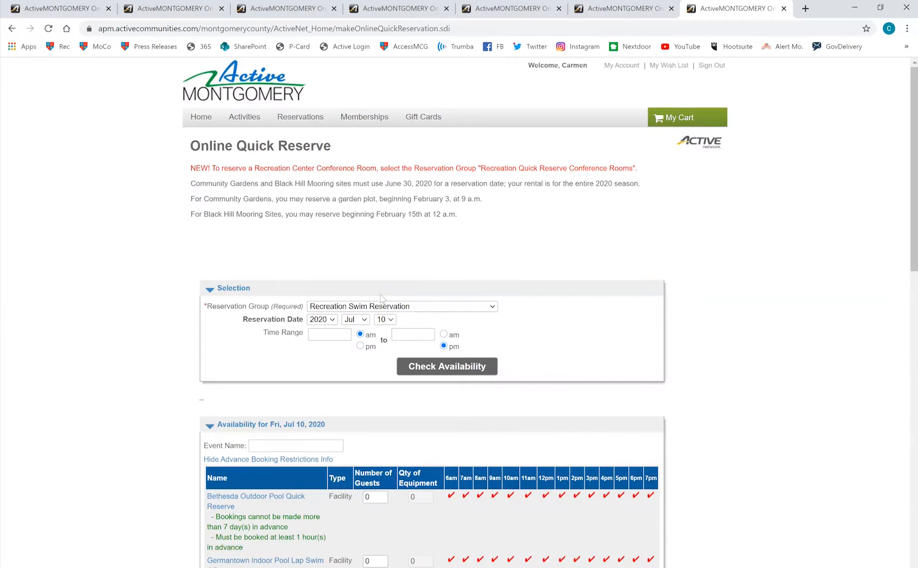
Set the reservation date to July 14, 2020 and check availability.
left_click(385, 320)
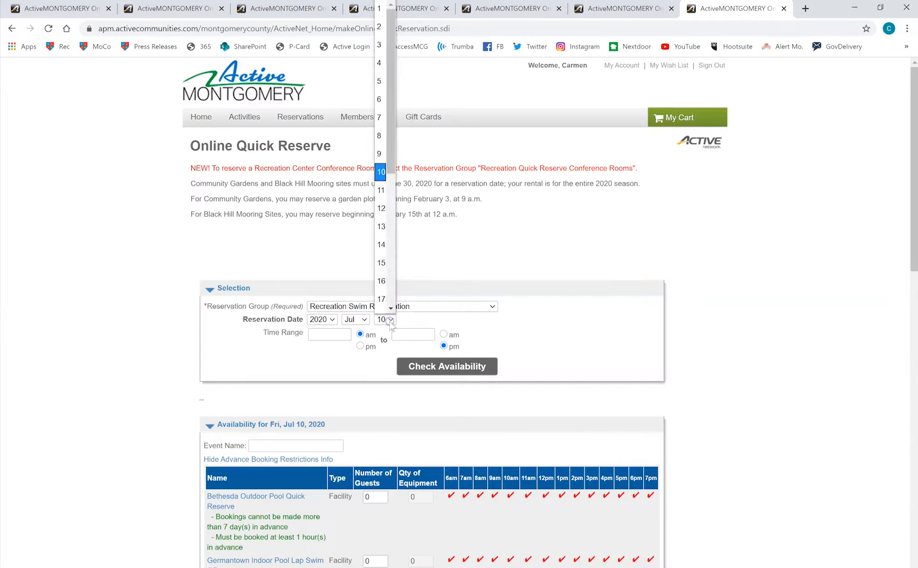
left_click(383, 245)
left_click(443, 368)
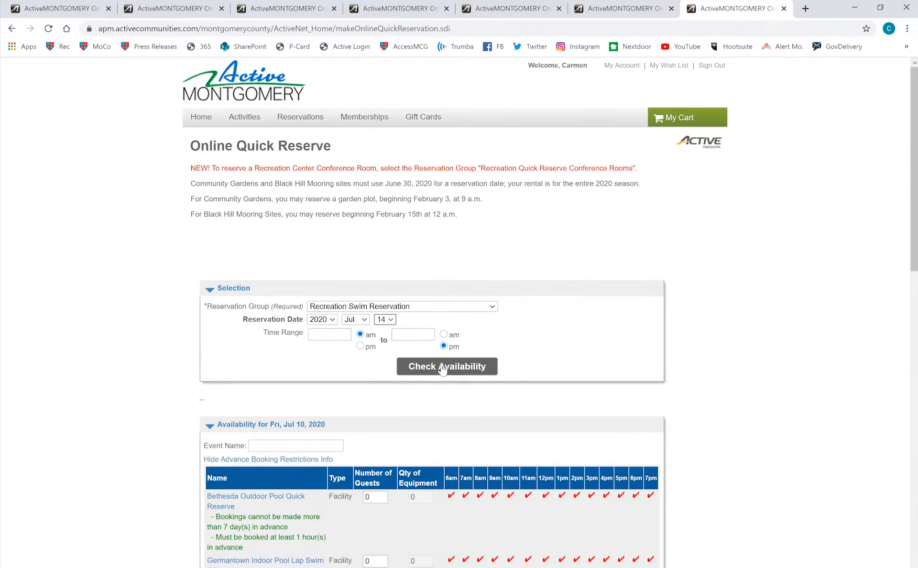
left_click(443, 366)
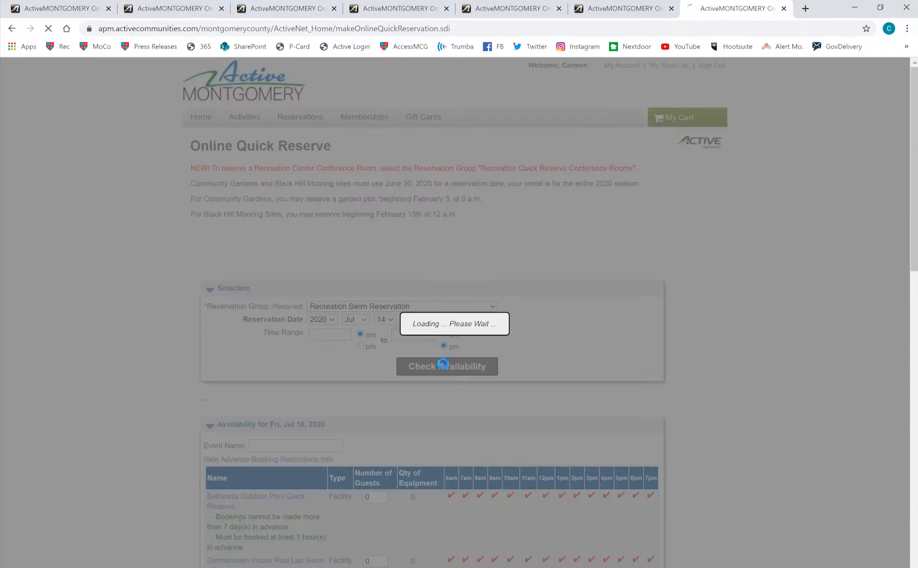
Enter "Adult Swimmer Name Here" as the event name for the July 14 availability.
scroll(486, 330, "down", 3)
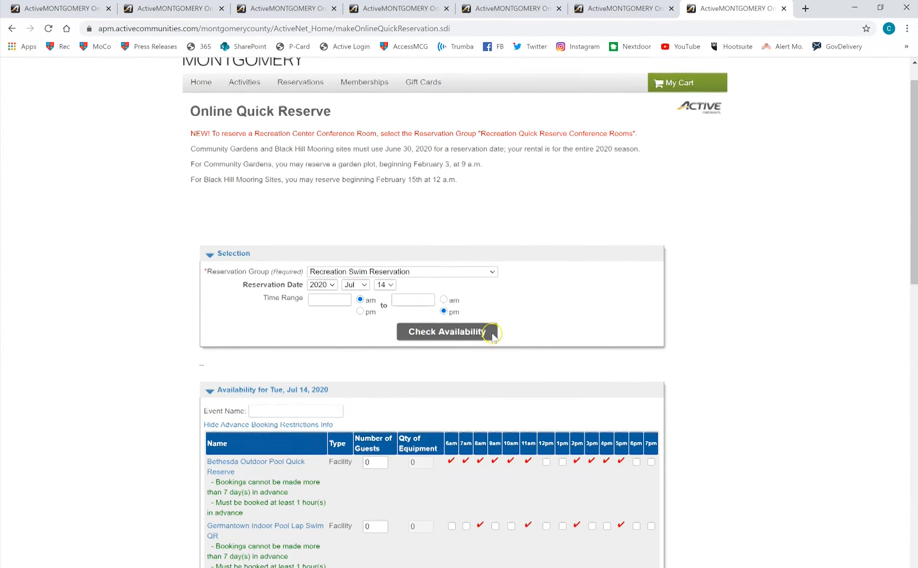
scroll(494, 337, "down", 2)
scroll(494, 338, "down", 2)
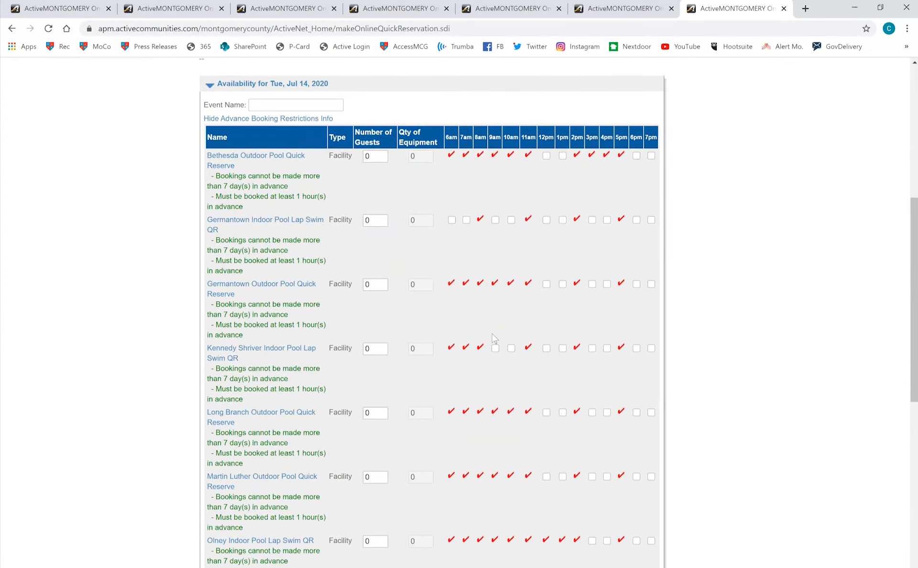
scroll(471, 316, "up", 1)
left_click(263, 104)
type("Adult Swimmer Name Here")
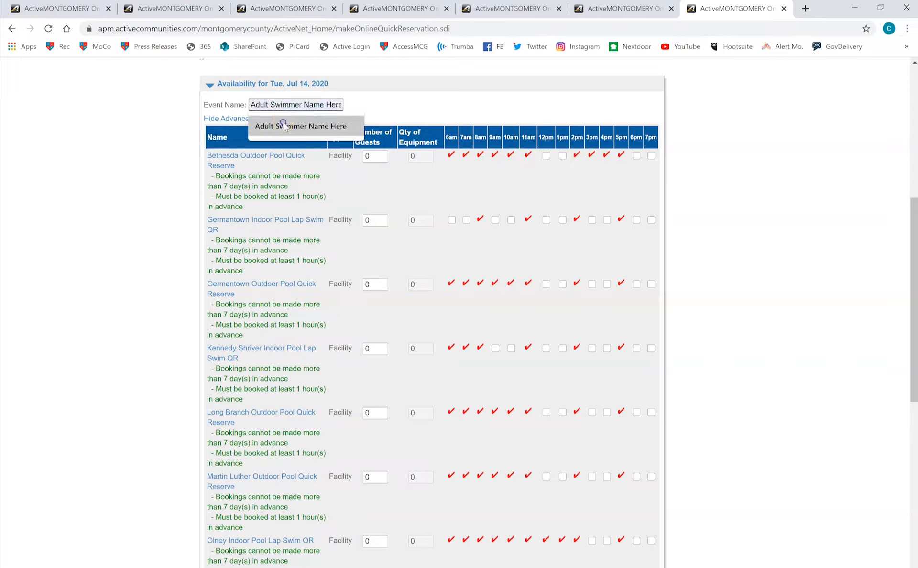
left_click(283, 125)
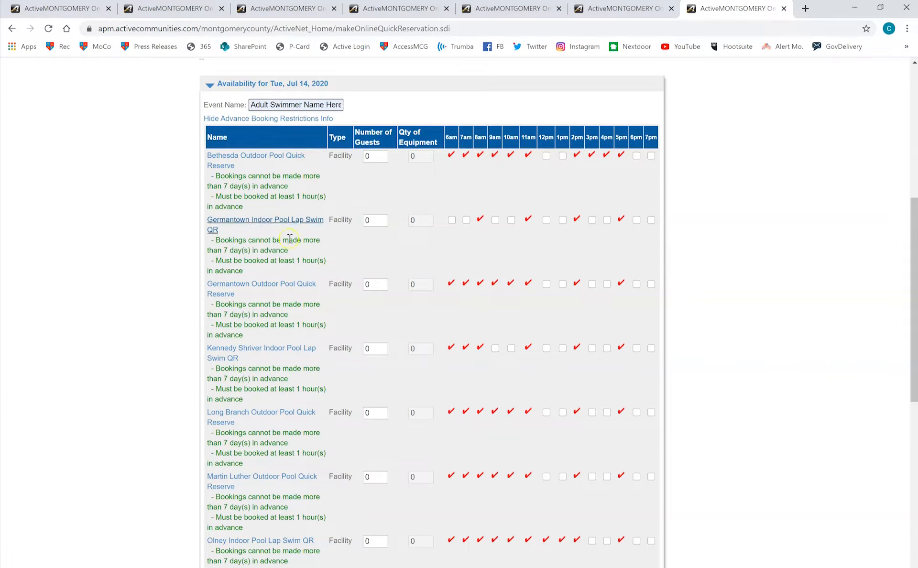
Reserve the 12pm and 1pm slots at Upper County Outdoor Pool Quick Reserve for 1 guest.
scroll(282, 344, "down", 2)
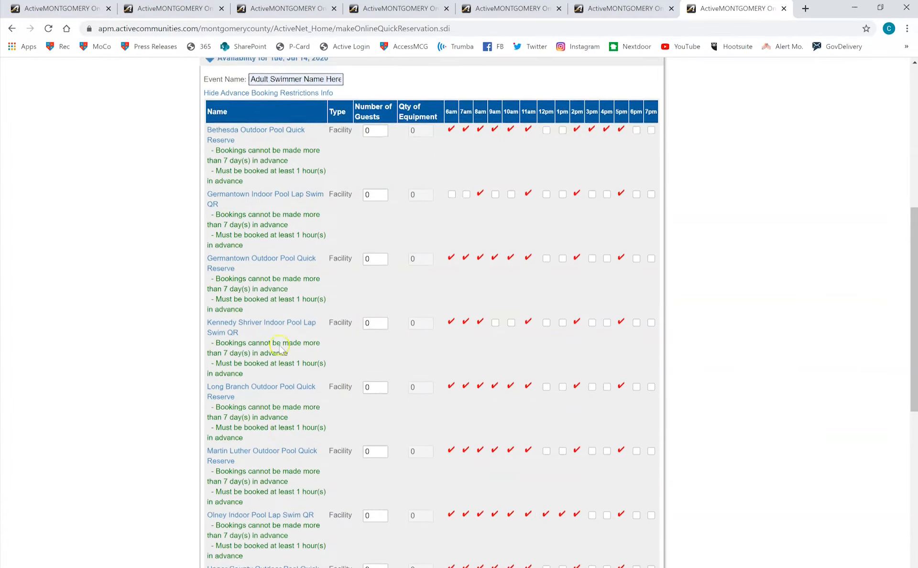
scroll(277, 347, "down", 1)
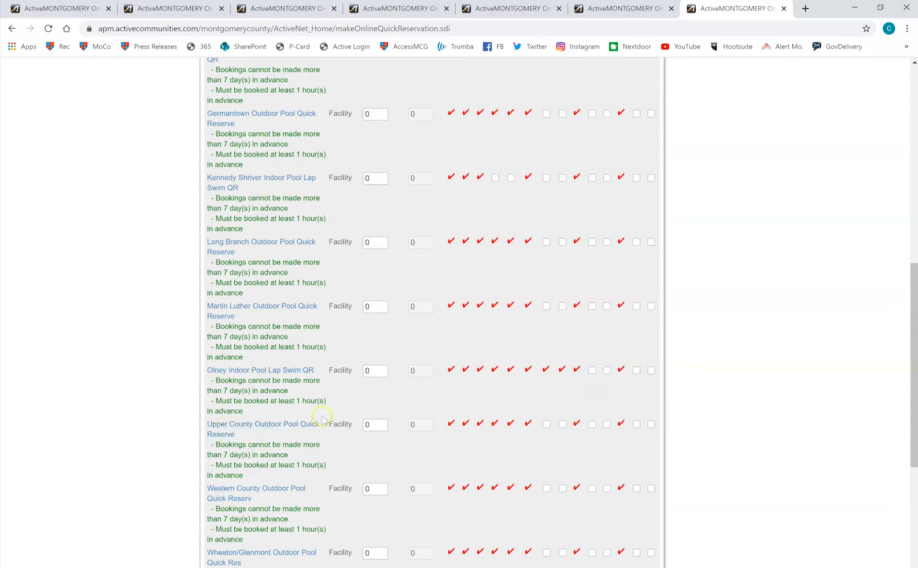
left_click(375, 425)
left_click(547, 425)
left_click(562, 425)
scroll(566, 428, "down", 3)
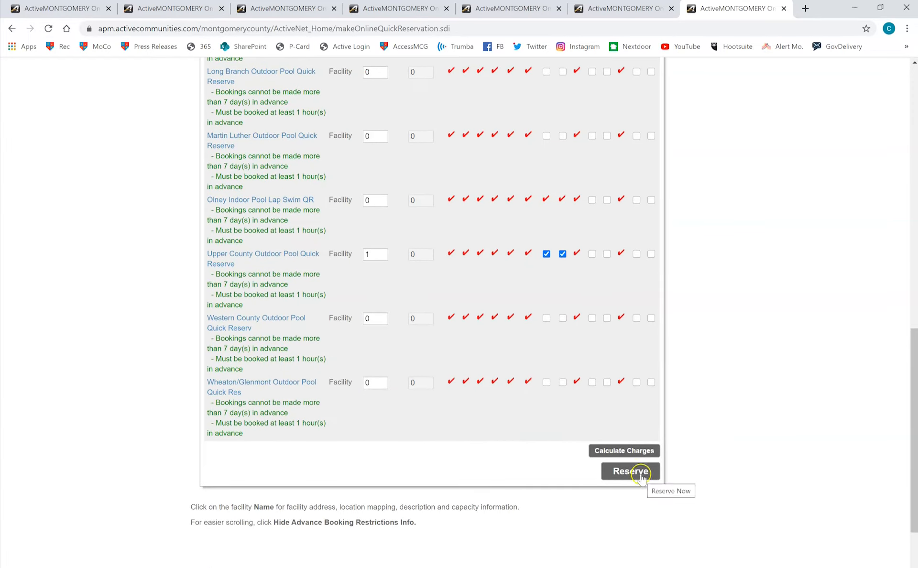
left_click(640, 473)
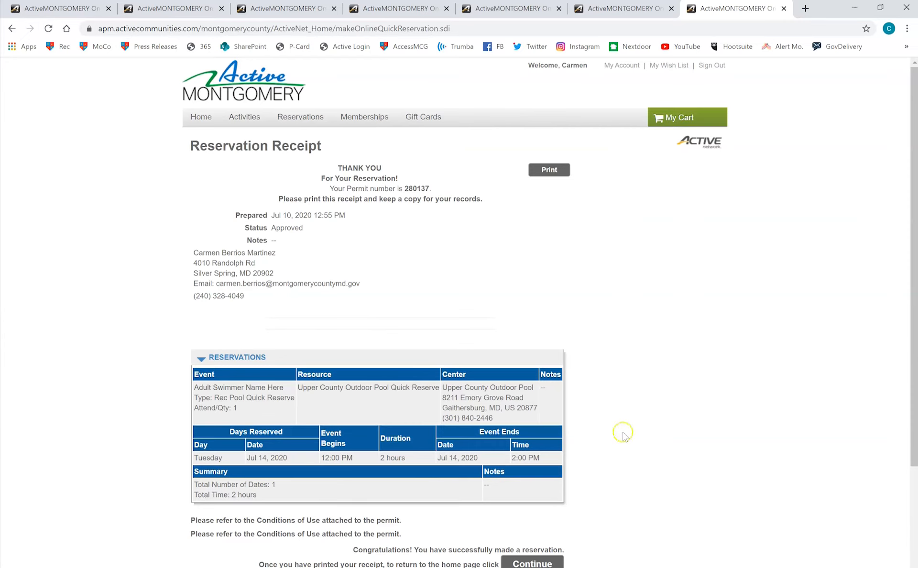
Print the reservation receipt and continue to the home page.
scroll(612, 390, "down", 1)
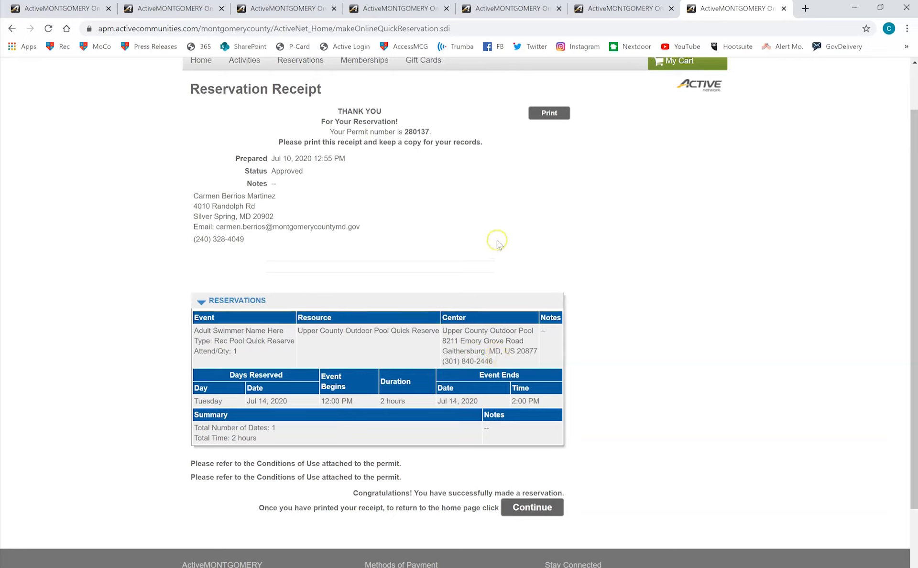
left_click(549, 113)
left_click(529, 136)
left_click(534, 510)
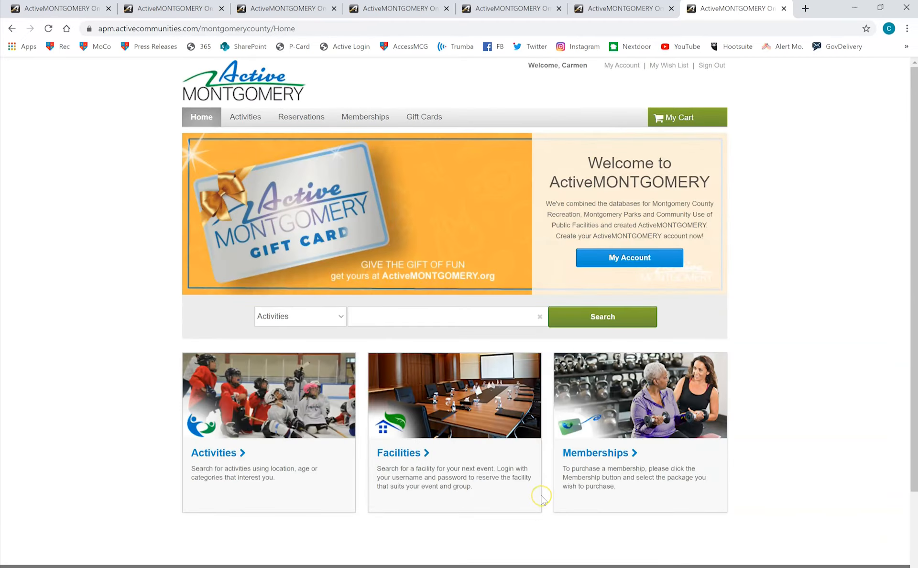